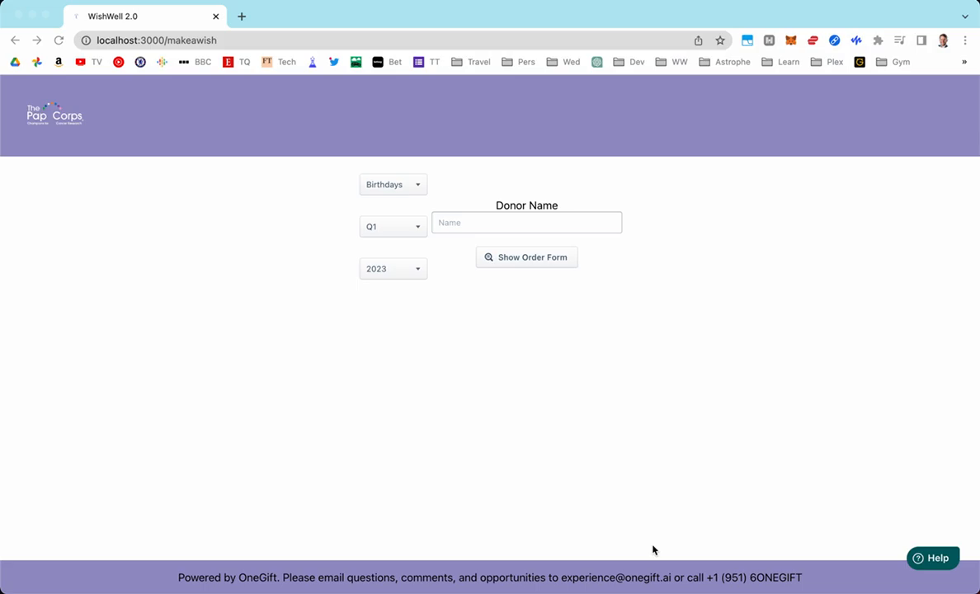
Reload the wish page and select the donor from the Donor Name autocomplete
click(293, 42)
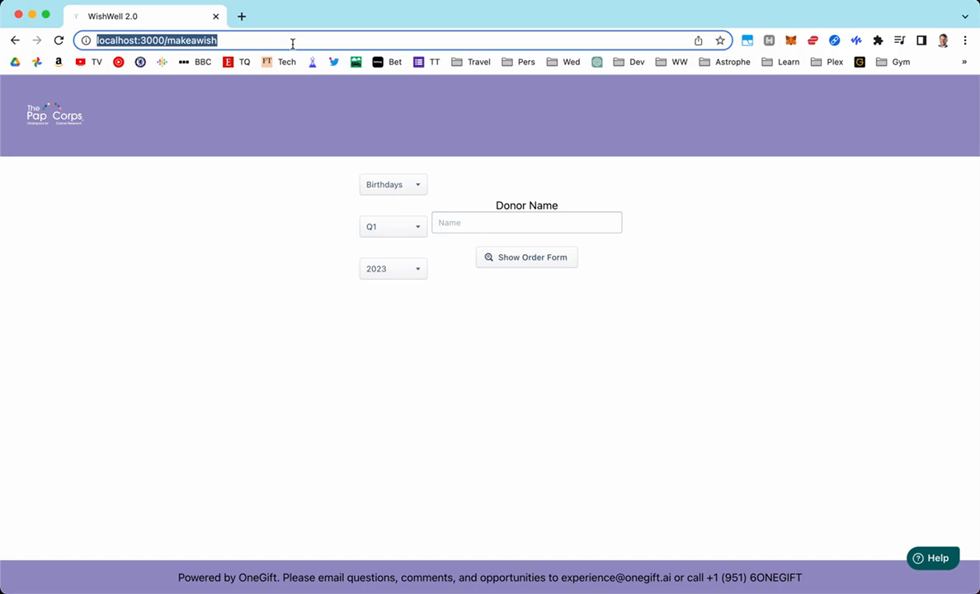
key(Return)
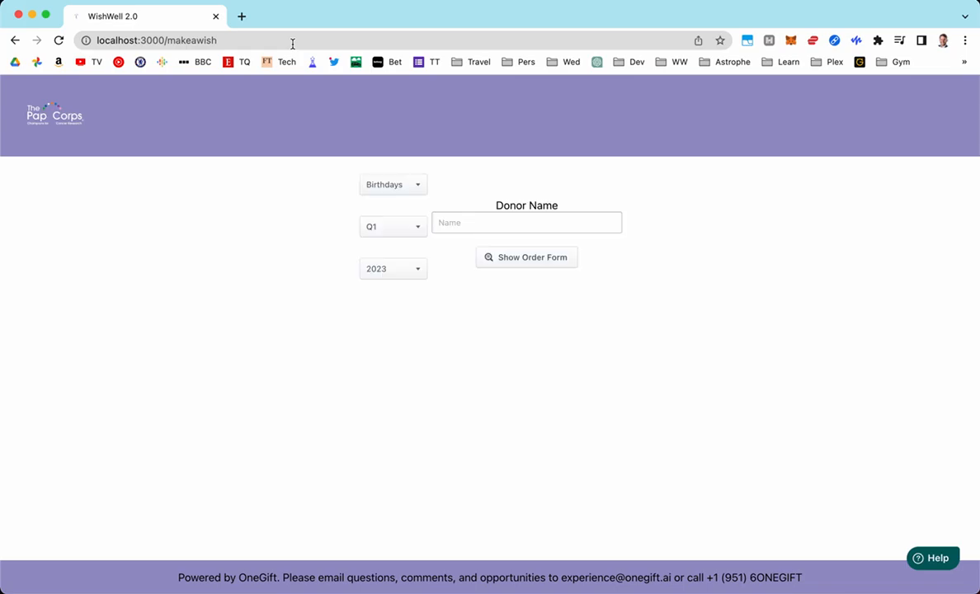
click(471, 224)
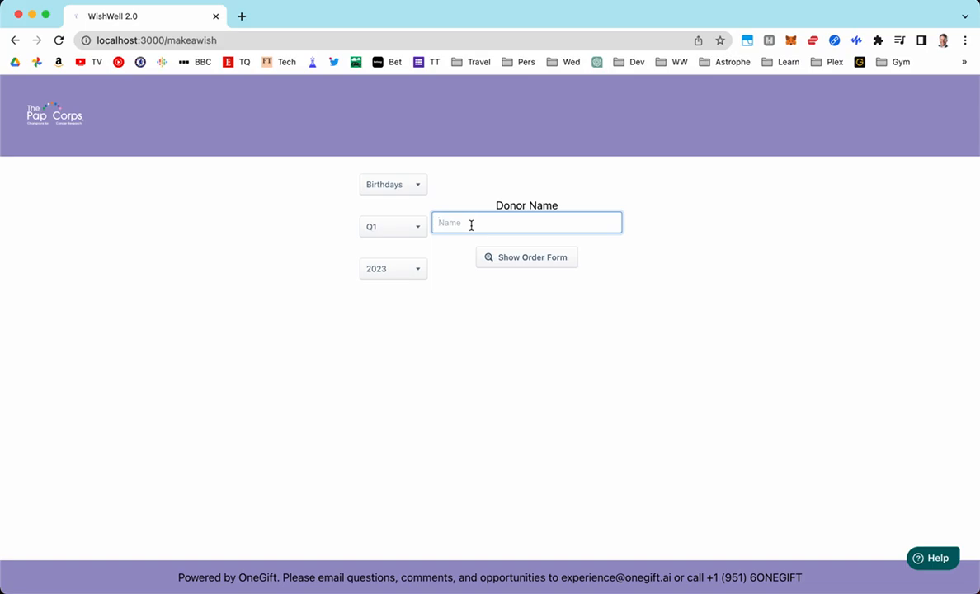
click(933, 559)
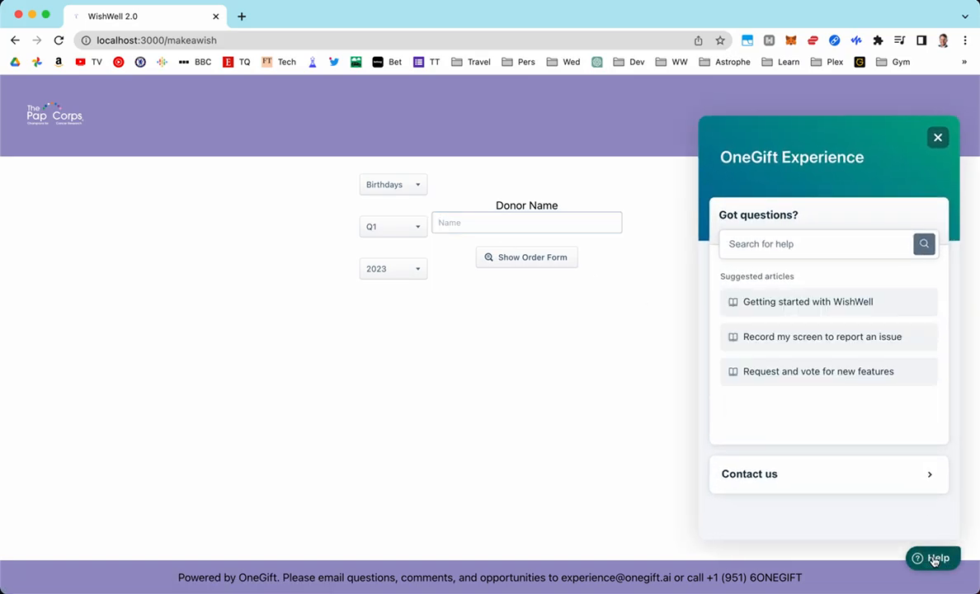
click(933, 558)
click(565, 231)
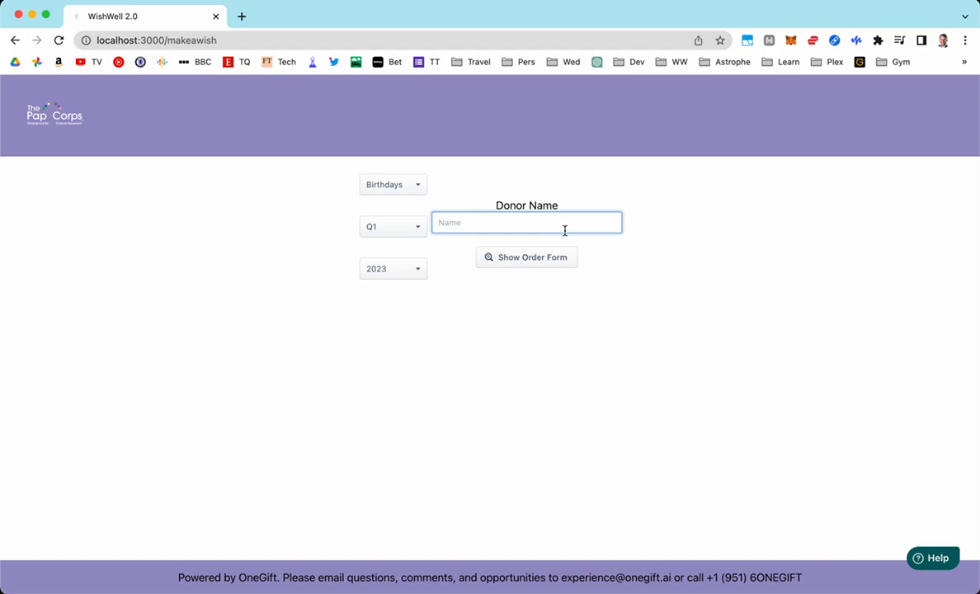
text(1233)
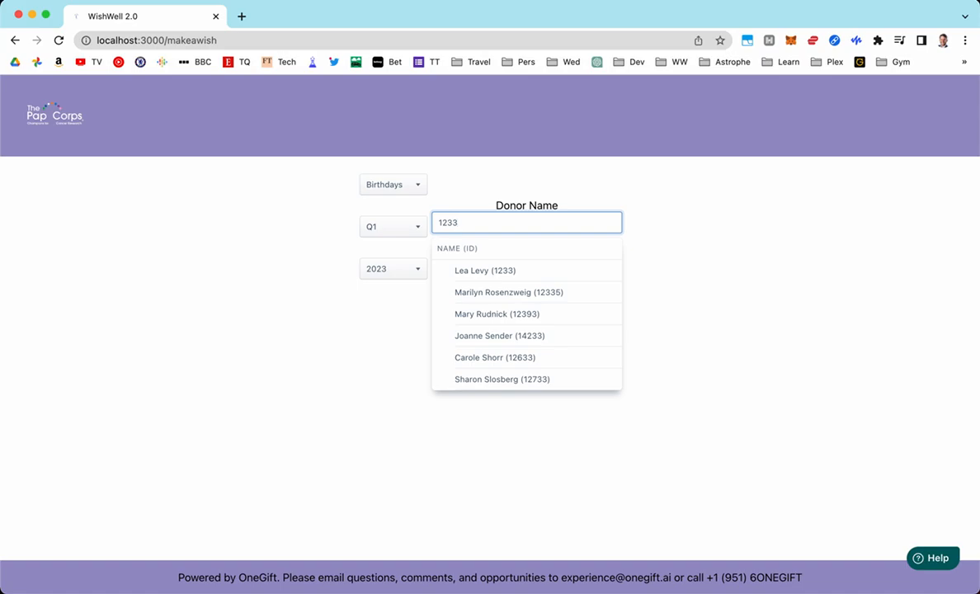
key(BackSpace)
key(BackSpace)
key(BackSpace)
key(BackSpace)
text(lea)
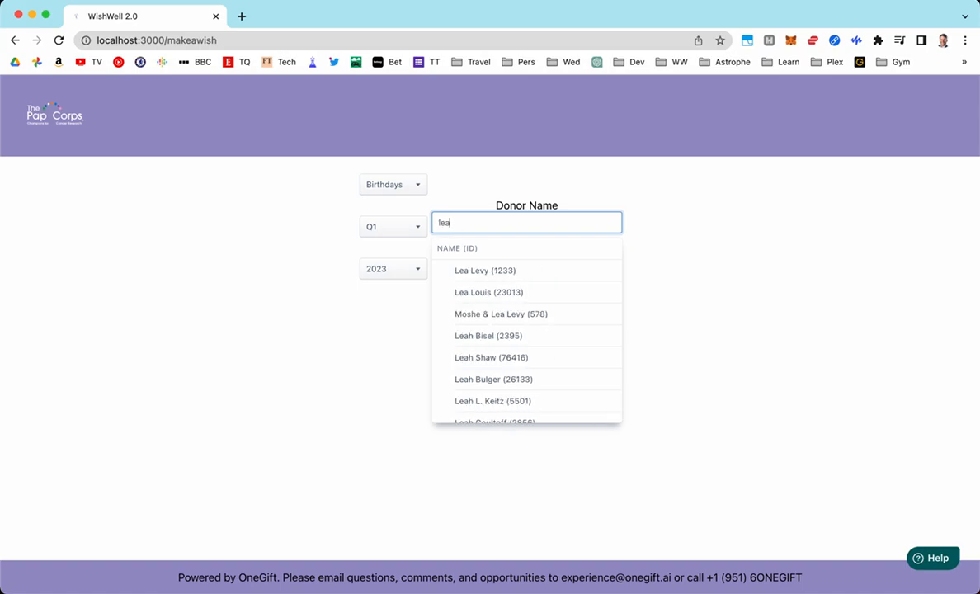
click(519, 274)
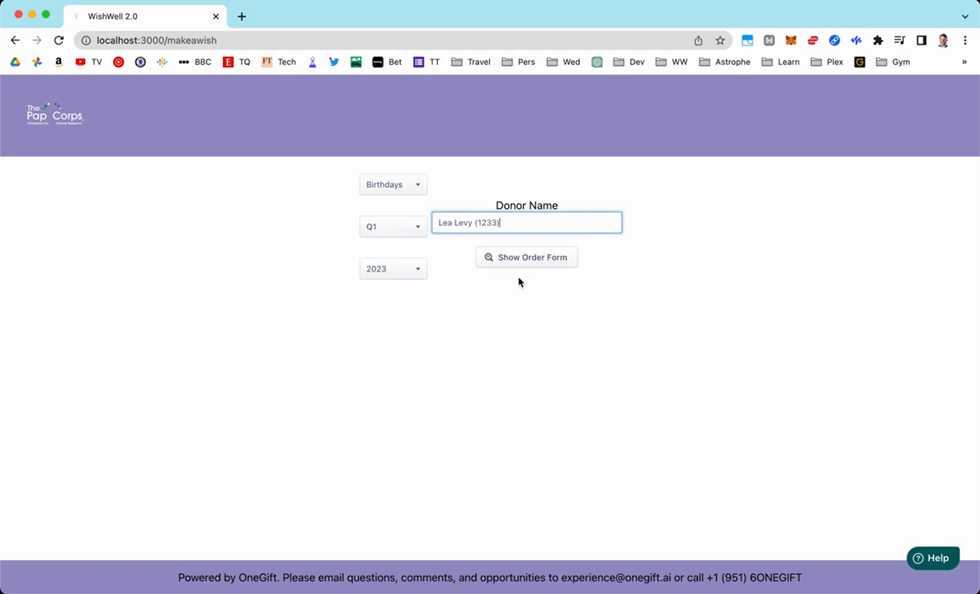
Keep occasion Birthdays, quarter Q1 and year 2023, and load the donor's order form
click(402, 185)
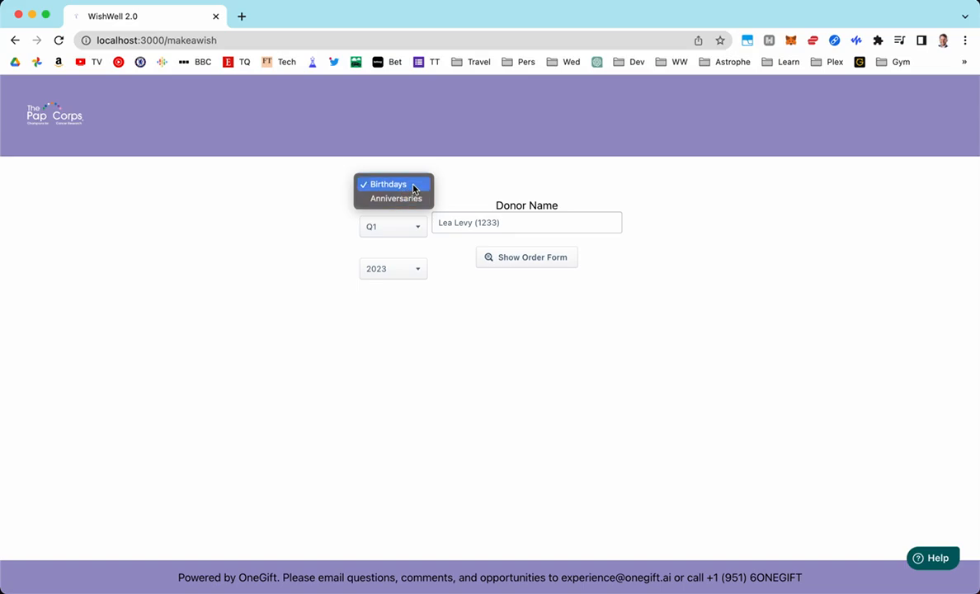
click(415, 187)
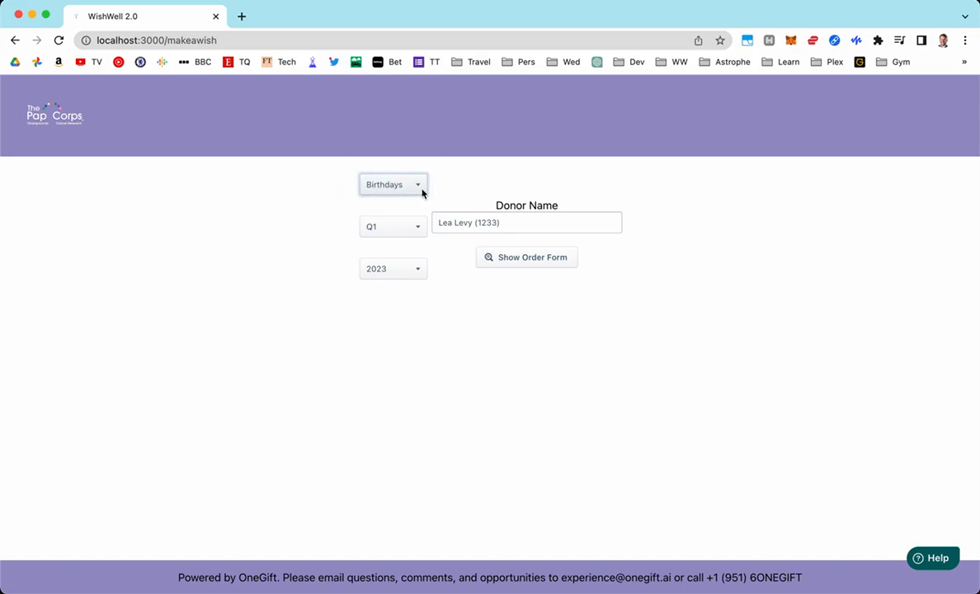
click(422, 192)
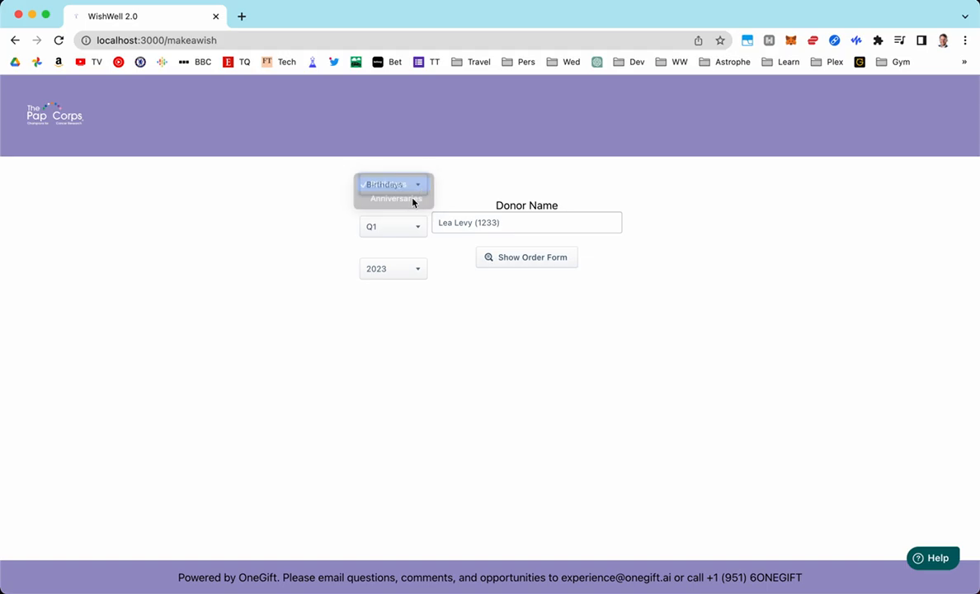
click(397, 225)
click(397, 224)
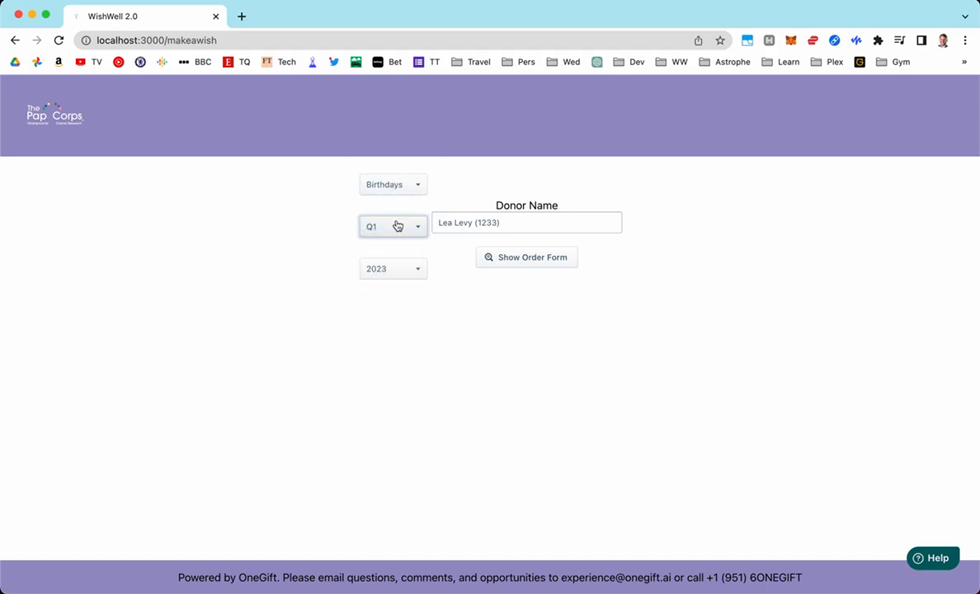
click(410, 280)
click(410, 280)
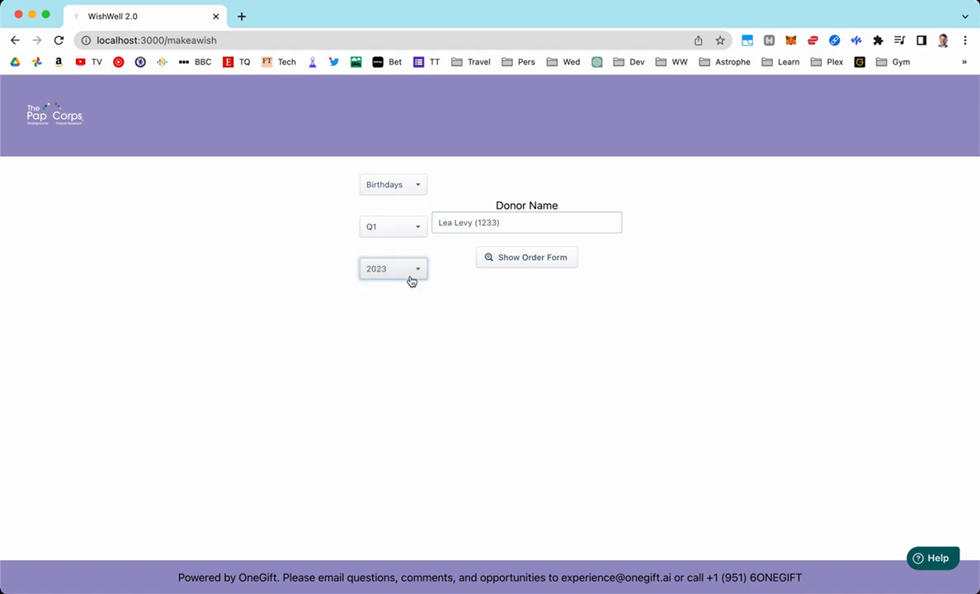
click(410, 269)
click(414, 255)
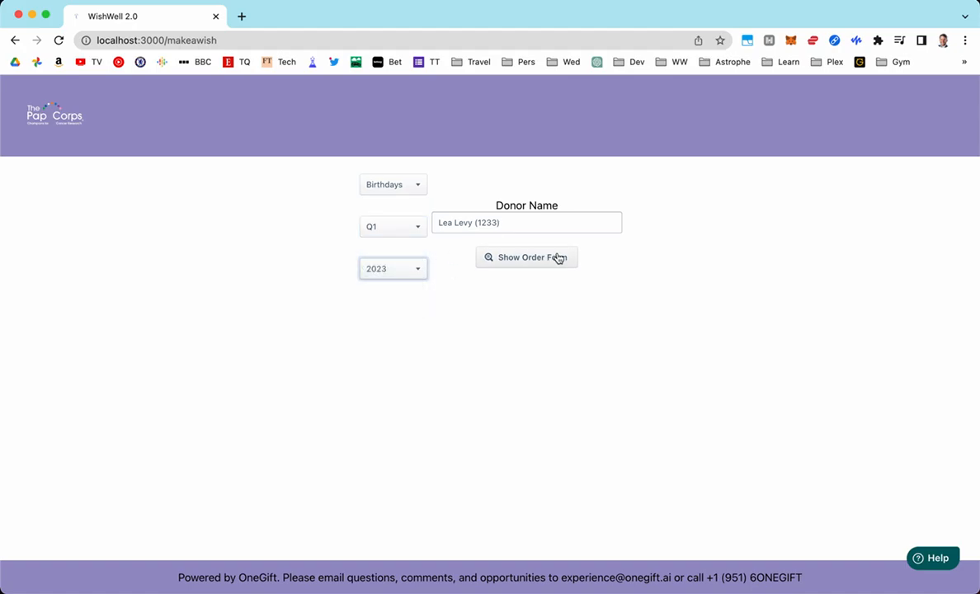
click(558, 258)
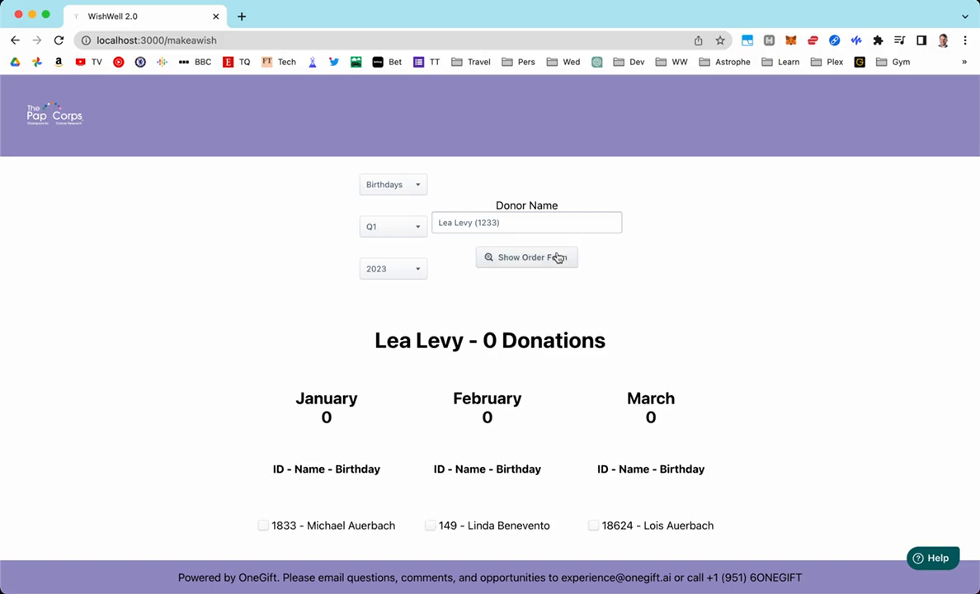
Check three January and three February birthday wishes
scroll(557, 257, down, 5)
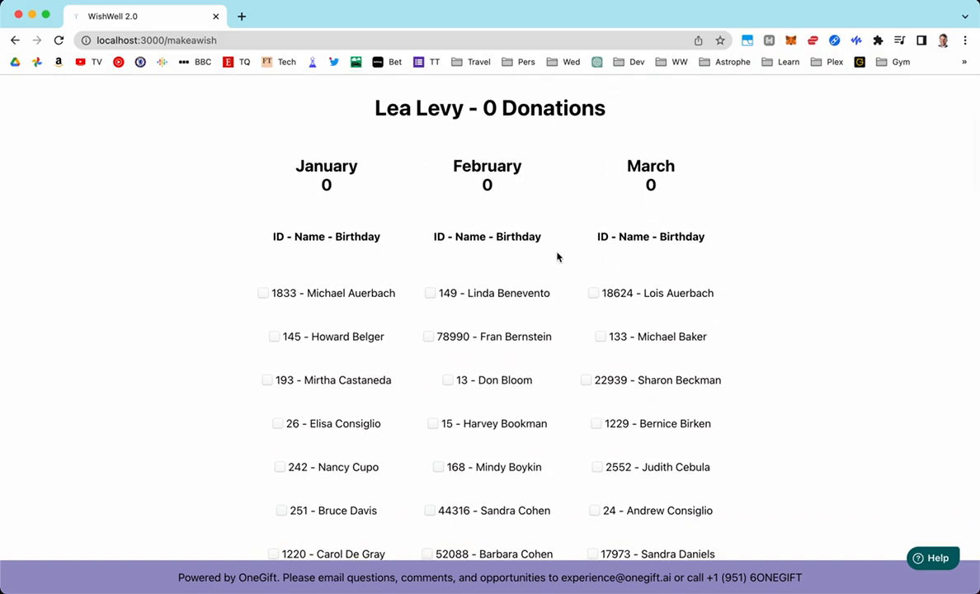
scroll(557, 257, down, 1)
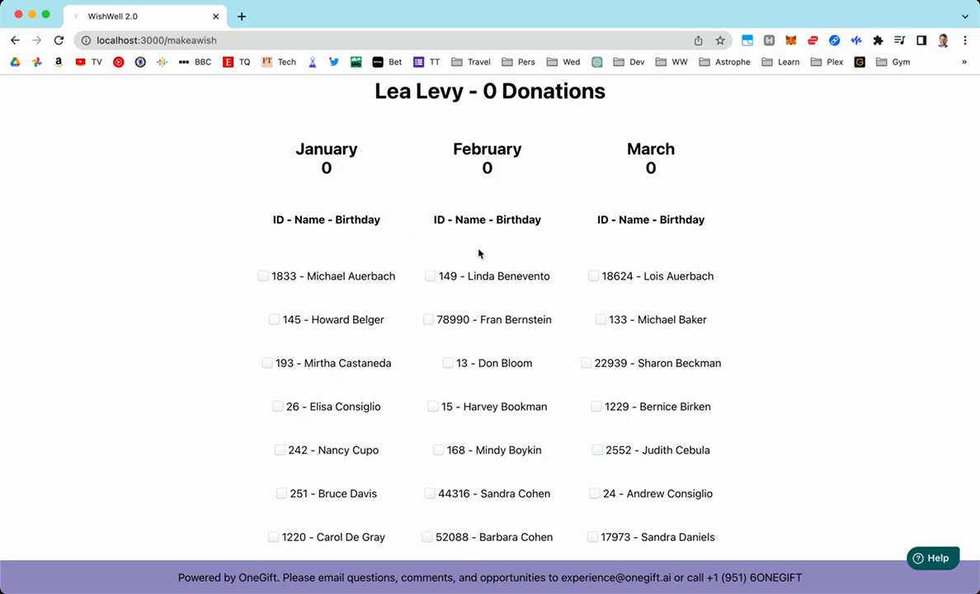
scroll(661, 190, down, 10)
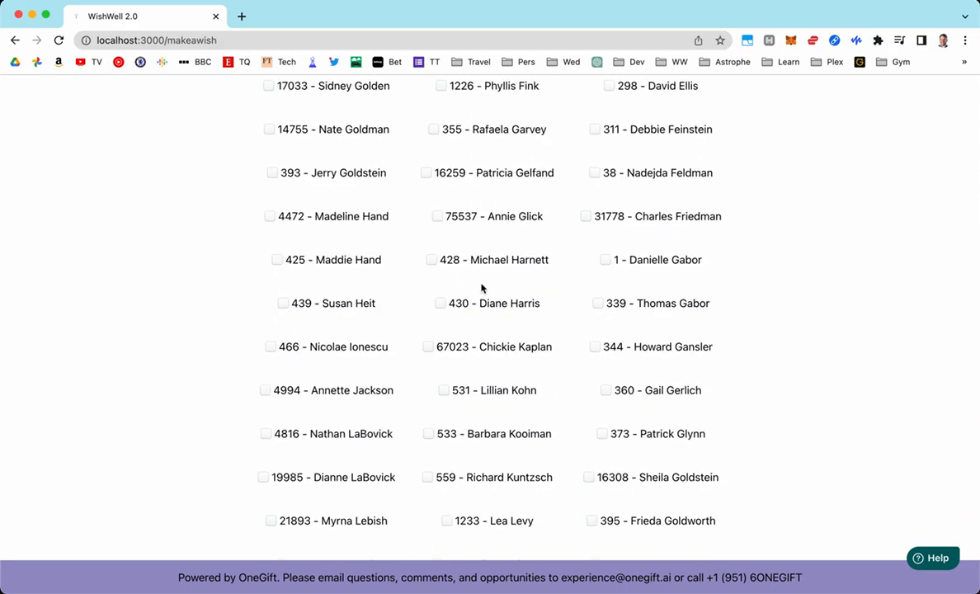
scroll(436, 271, up, 10)
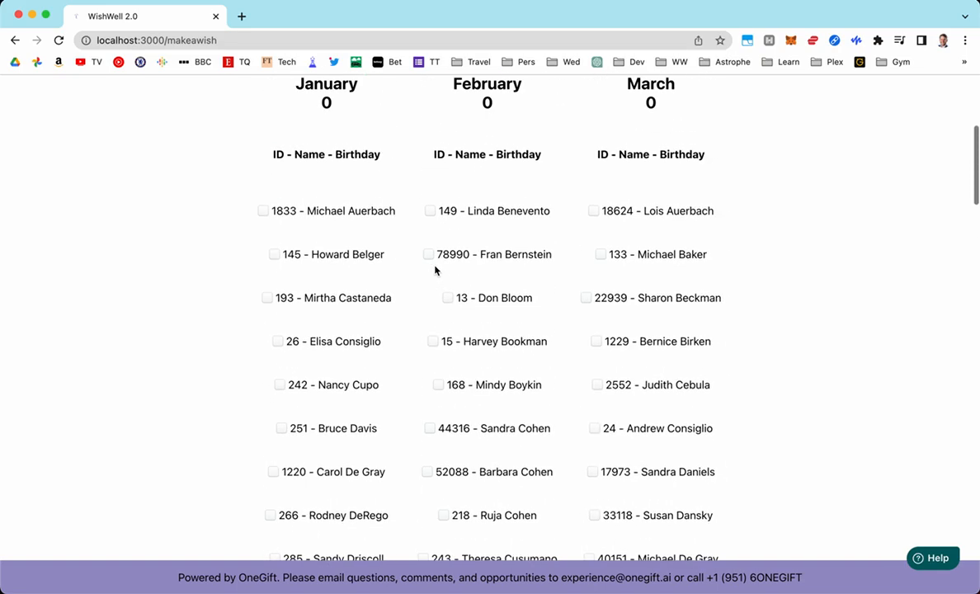
click(262, 211)
click(274, 254)
click(266, 298)
click(448, 297)
click(433, 343)
click(438, 385)
Check three March and two more February wishes, then scroll down to the Make Wishes button
click(597, 385)
click(596, 428)
click(593, 472)
click(426, 472)
click(444, 515)
scroll(444, 516, up, 2)
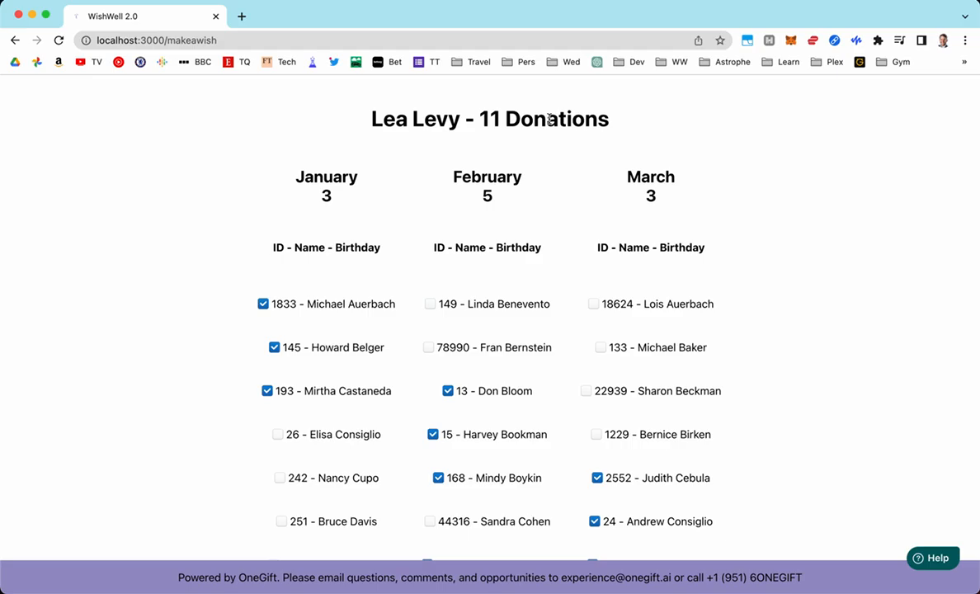
scroll(548, 119, down, 15)
scroll(549, 123, down, 15)
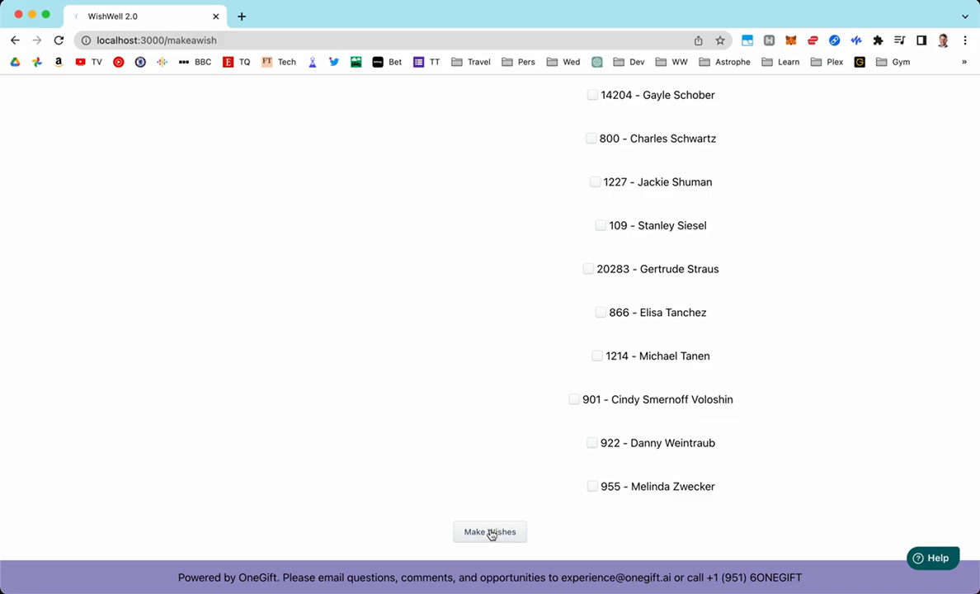
Open the payment form and enter a donation amount of 11
click(490, 533)
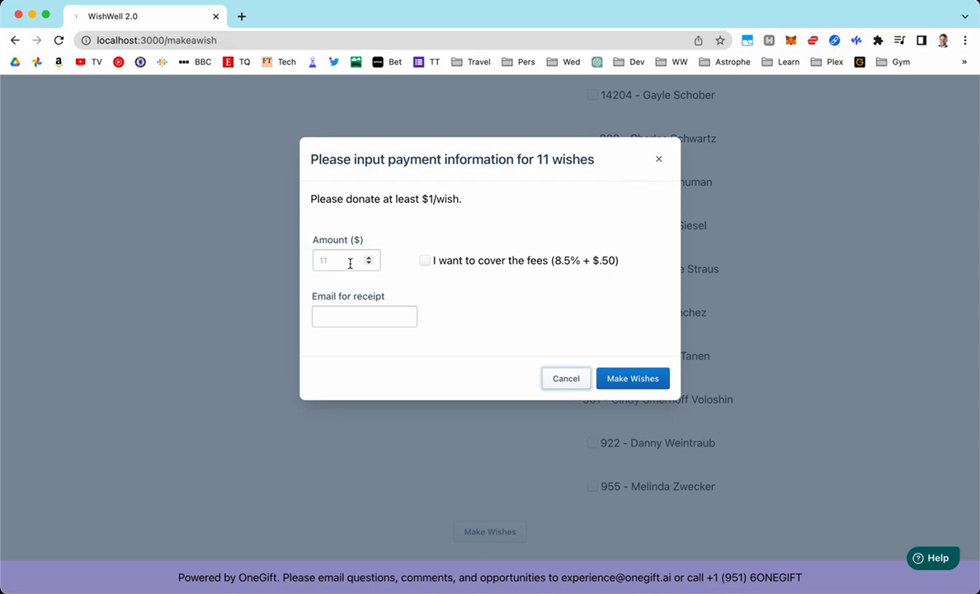
click(350, 264)
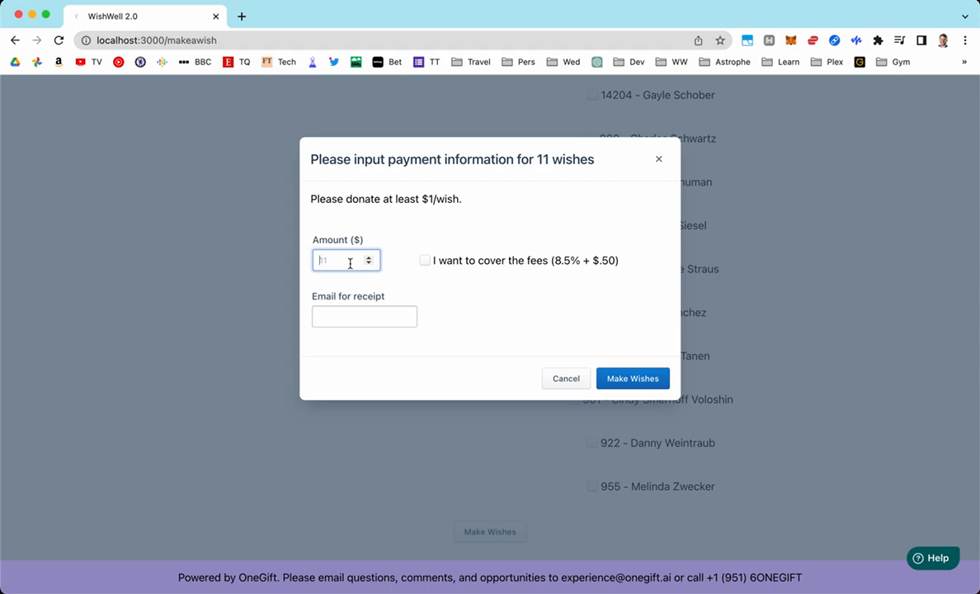
text(11)
Add the receipt email, opt to cover the fees, and submit to checkout
click(327, 317)
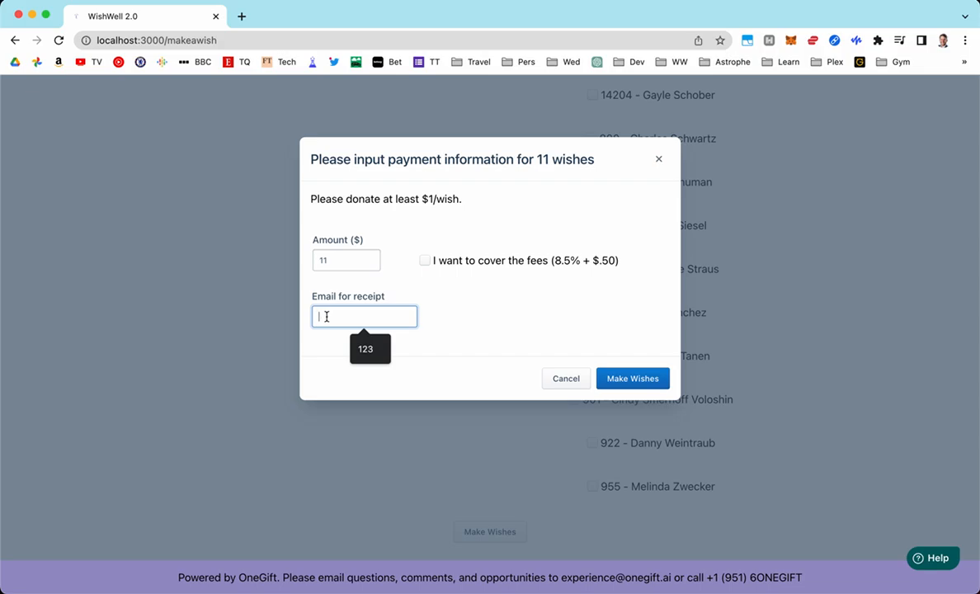
click(498, 299)
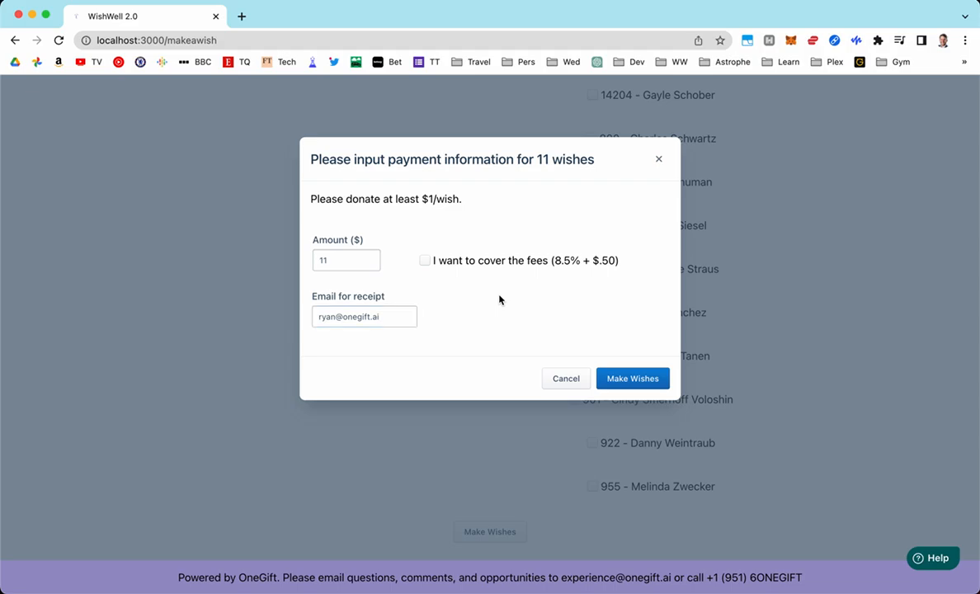
click(426, 262)
click(622, 382)
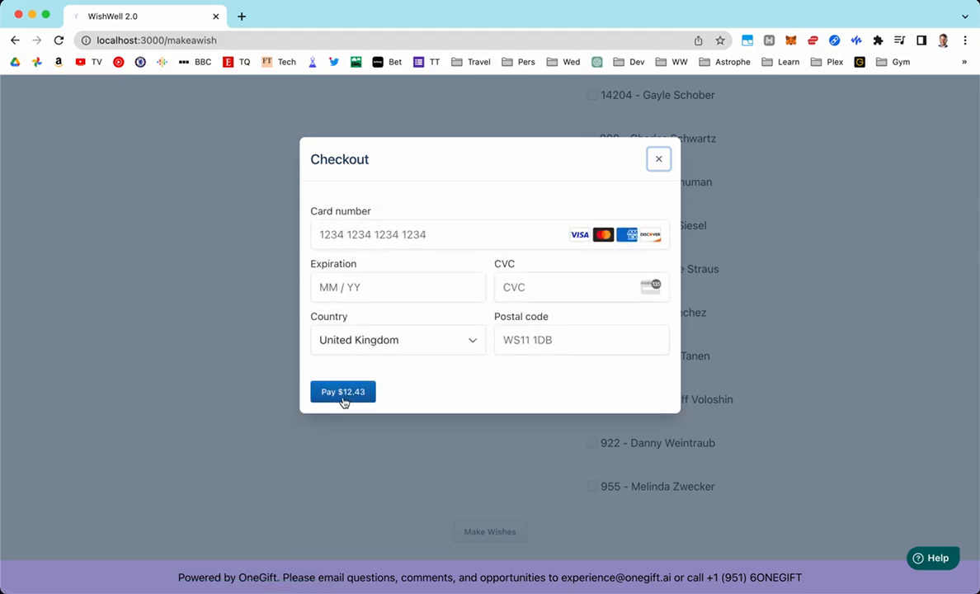
Enter the card number, expiration date and CVC
click(400, 235)
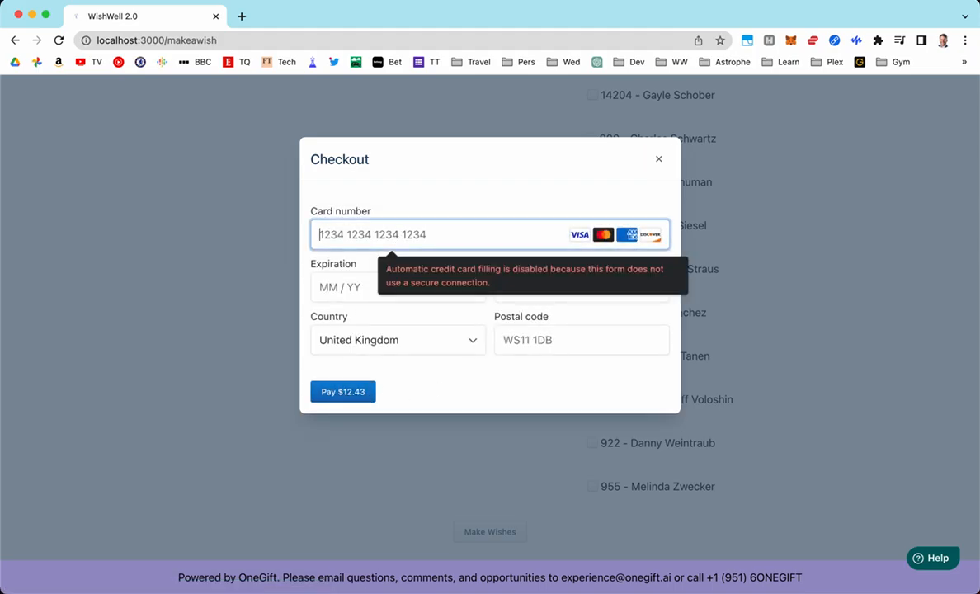
text(4242)
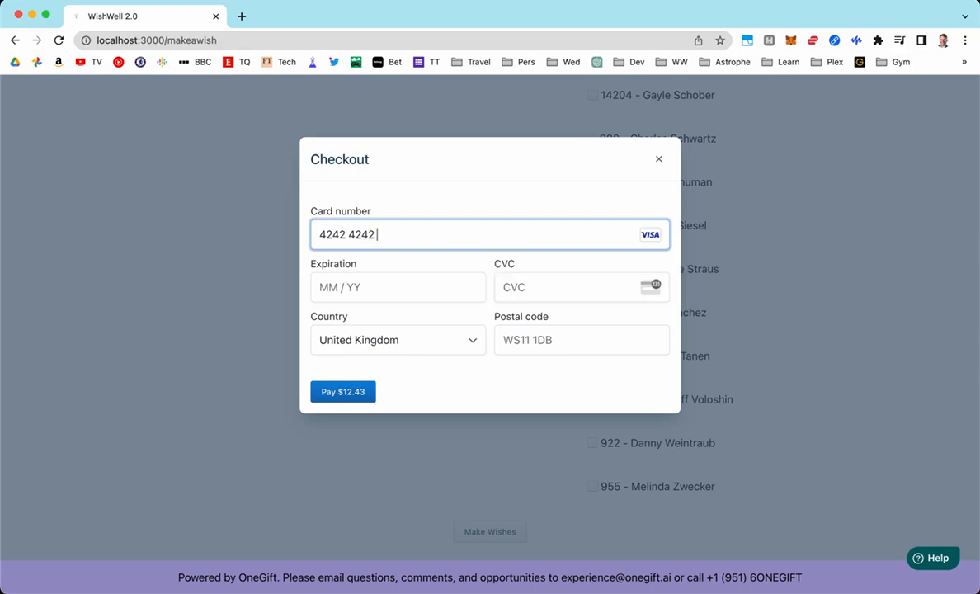
text(42424224242)
text(012)
text(3)
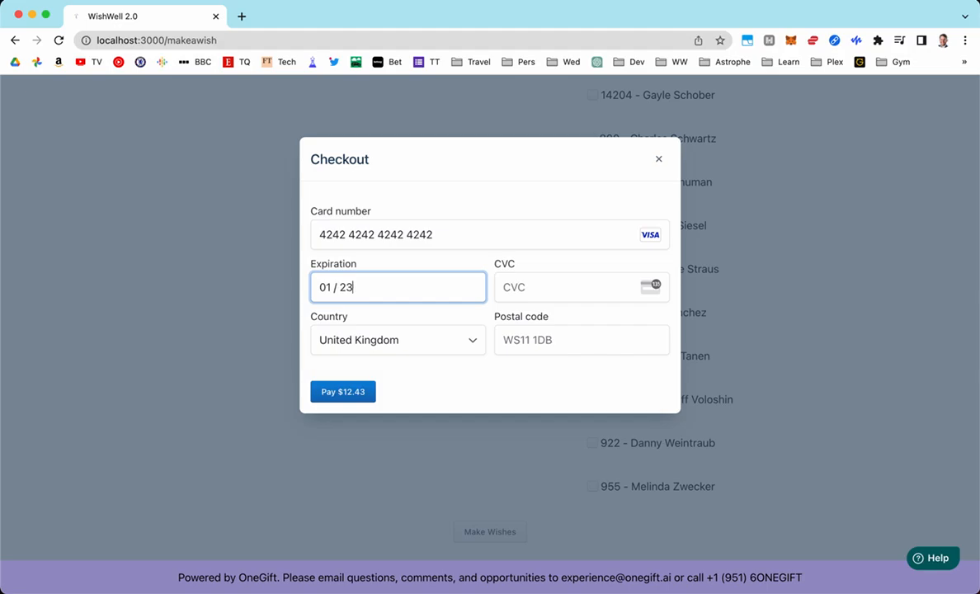
key(BackSpace)
text(4123)
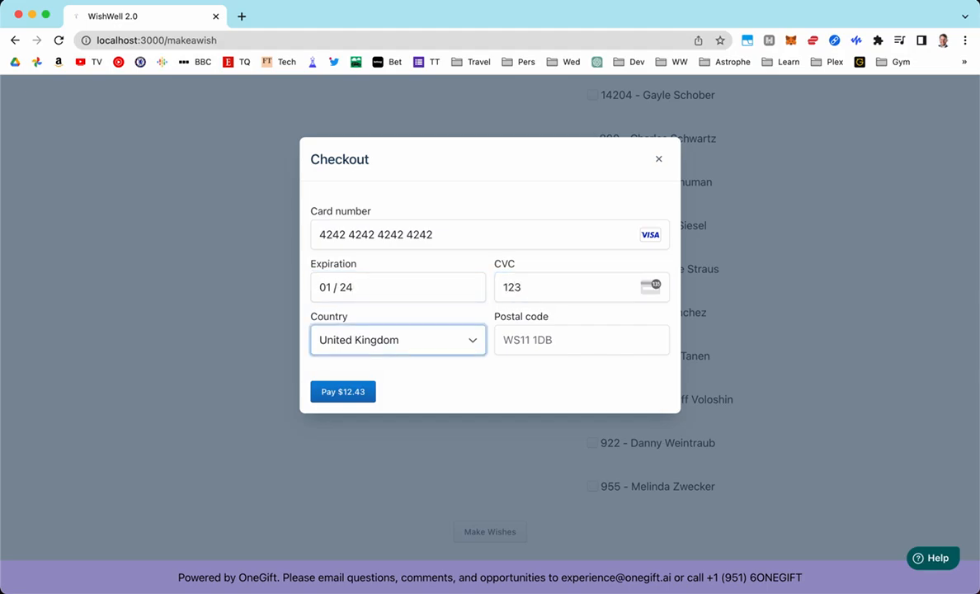
Add the postal code and submit the $12.43 payment
click(581, 340)
text(12345)
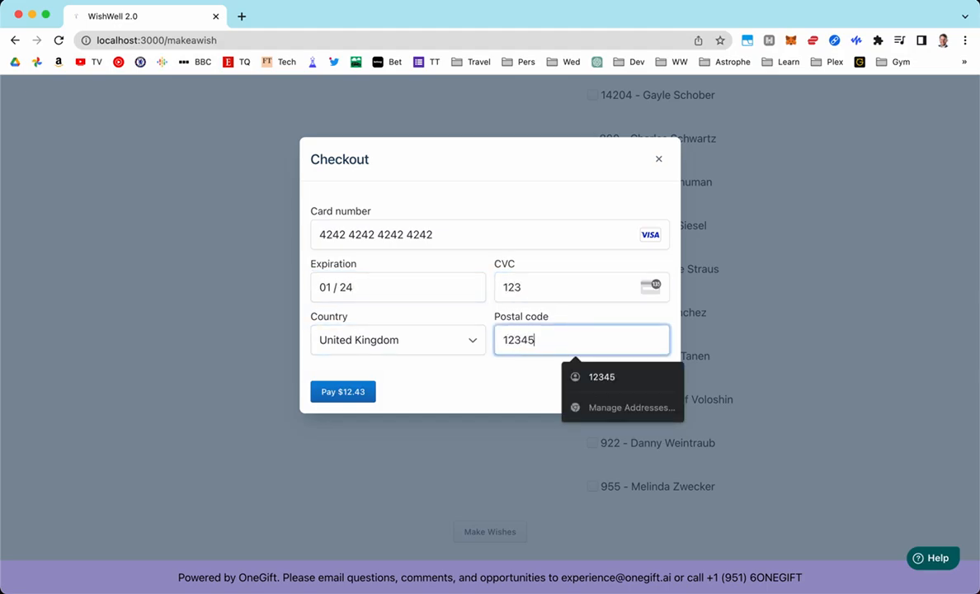
click(417, 401)
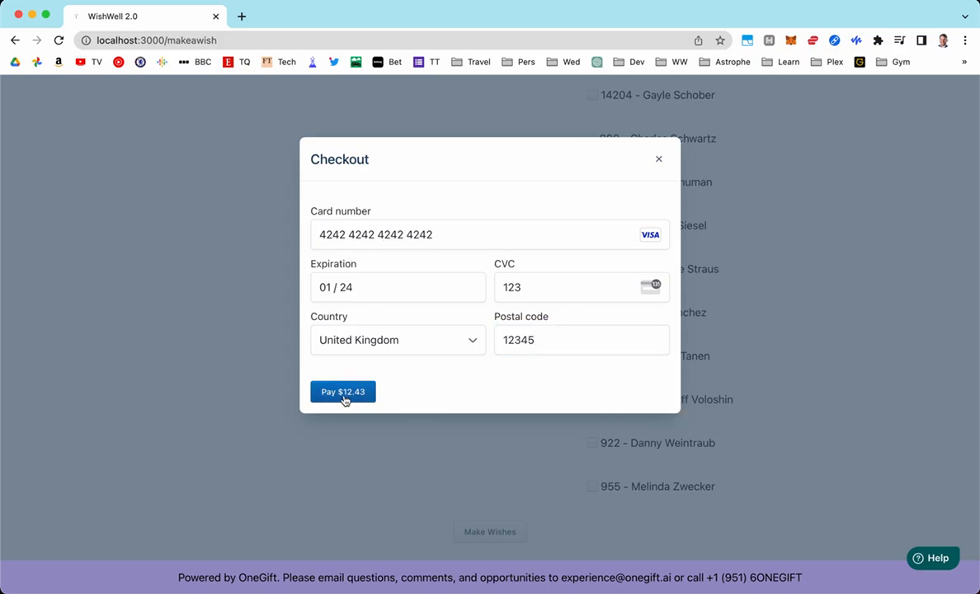
click(340, 395)
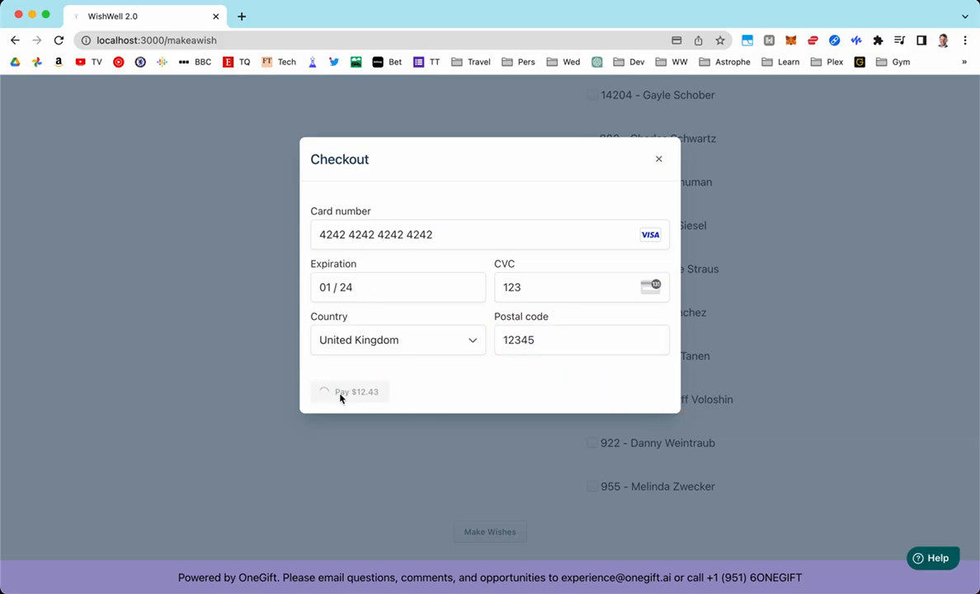